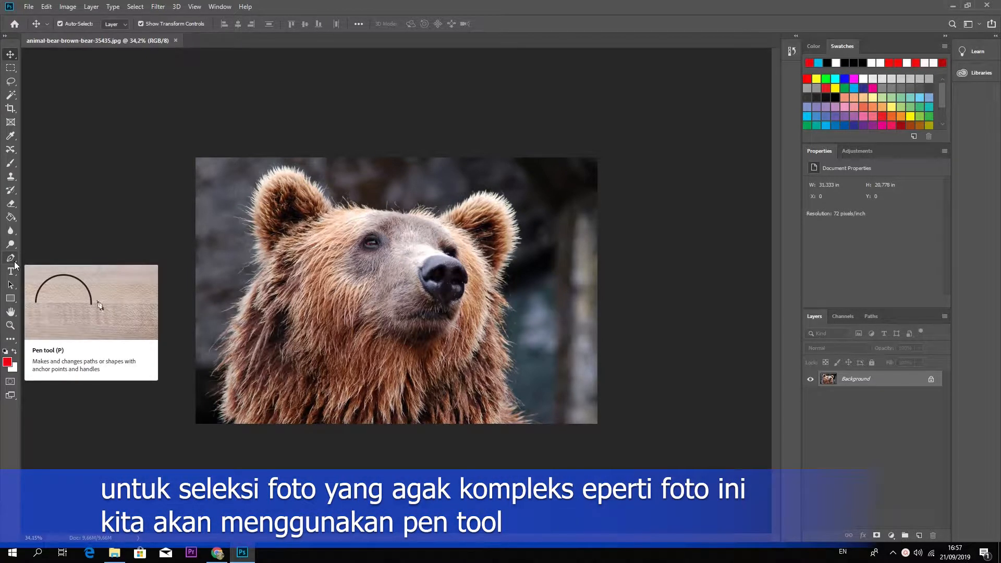
Step: Start a Pen tool path just outside the fur at the bear's lower left and trace up its left shoulder
right_click(11, 259)
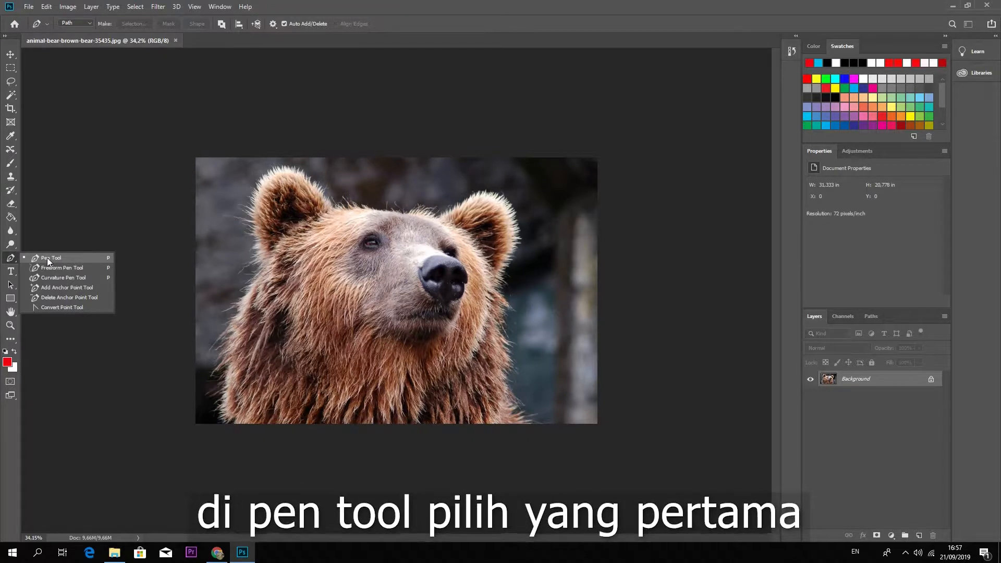
click(47, 258)
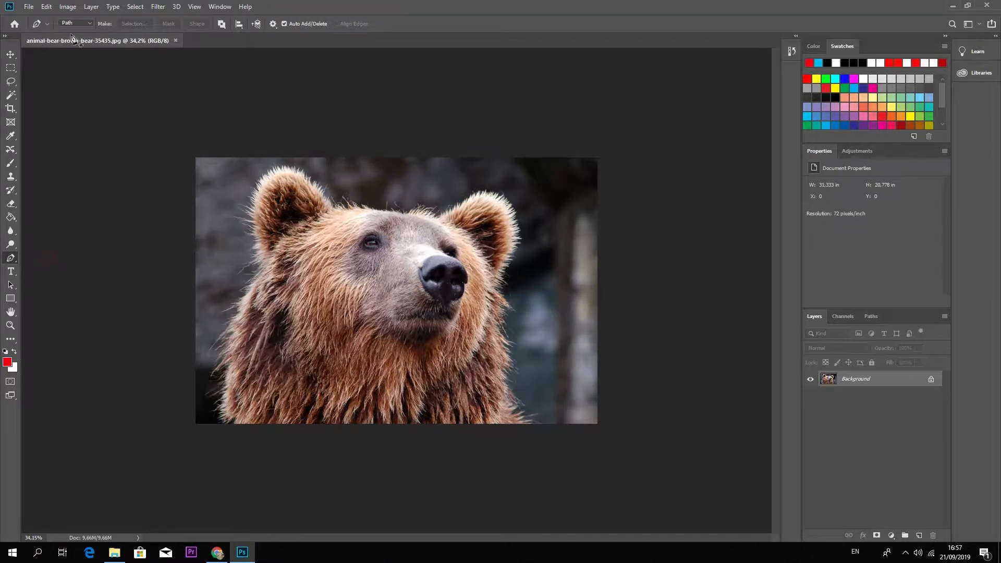
click(89, 22)
scroll(212, 422, down, 1)
scroll(211, 421, up, 3)
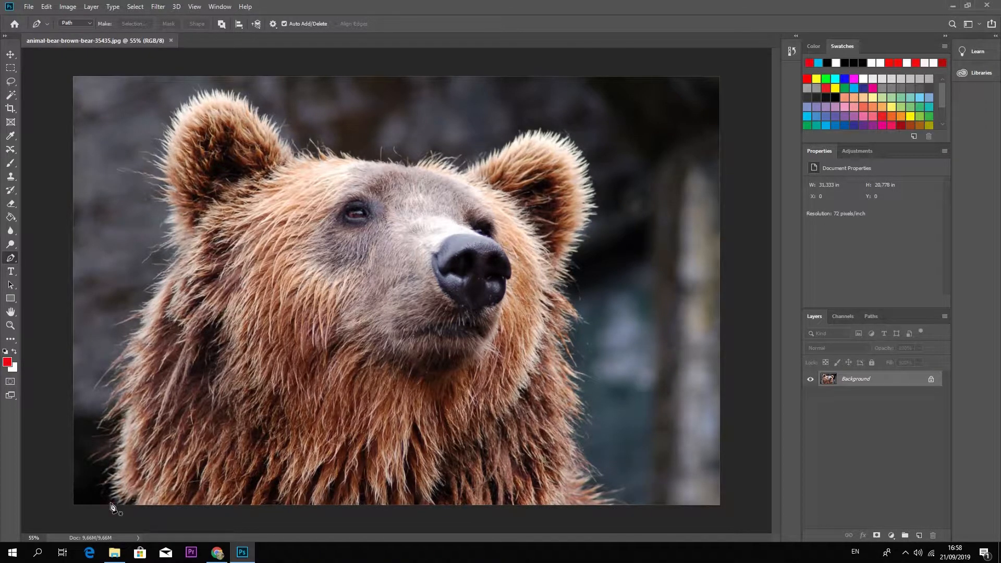
click(111, 506)
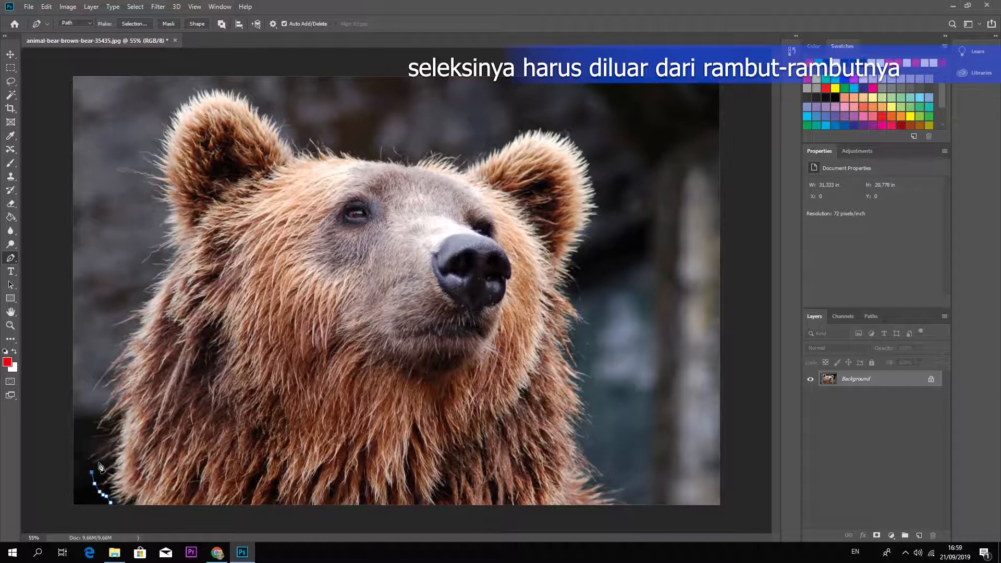
click(88, 463)
click(84, 449)
click(84, 435)
click(86, 423)
click(89, 413)
click(91, 388)
click(110, 339)
click(109, 327)
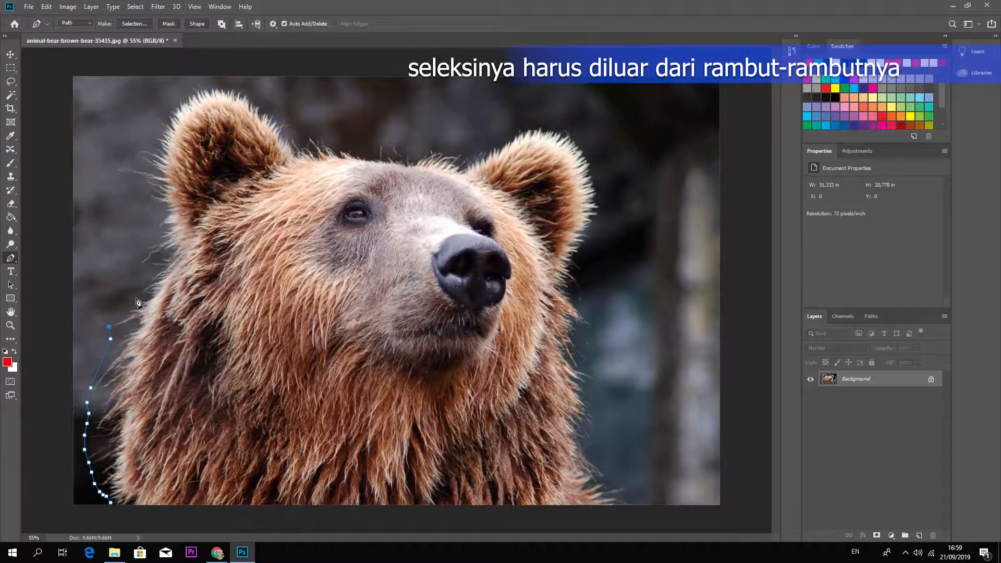
Step: Continue the path up the left side of the bear's neck and cheek, keeping outside the stray hairs, to the left ear
click(152, 269)
click(140, 268)
click(145, 248)
click(157, 233)
click(157, 220)
click(164, 208)
click(155, 205)
click(141, 199)
click(145, 192)
click(140, 181)
click(154, 149)
click(156, 143)
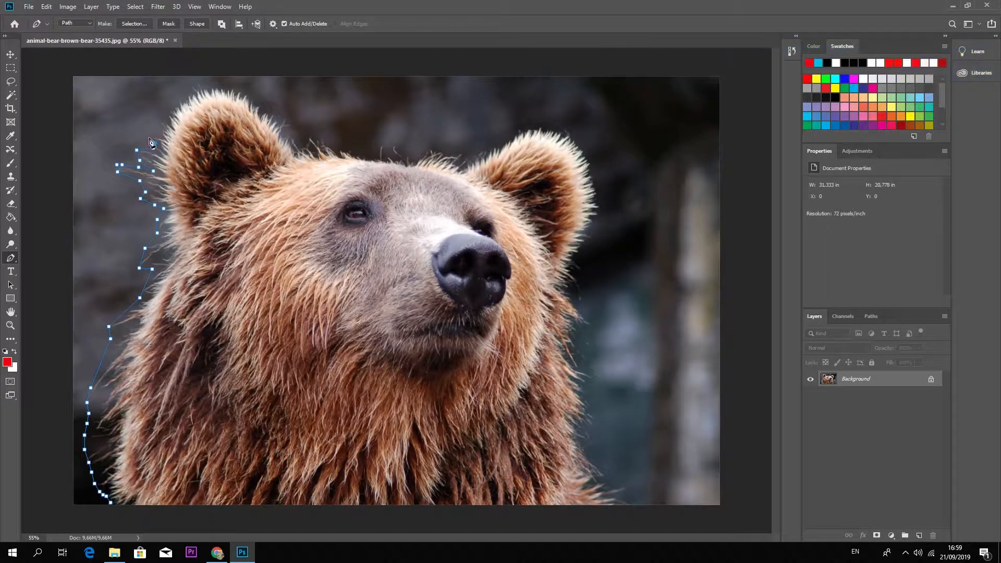
Step: Trace the path over the bear's left ear and down to the forehead, staying outside the fur
click(169, 109)
click(184, 96)
click(227, 86)
click(243, 89)
click(262, 106)
click(275, 115)
click(304, 144)
click(306, 137)
click(322, 136)
click(334, 148)
Step: Extend the path across the top of the bear's head and around the outer edge of the right ear
click(377, 153)
click(384, 154)
click(390, 146)
click(391, 154)
click(396, 145)
click(449, 151)
click(466, 158)
click(477, 153)
click(491, 146)
click(510, 133)
click(528, 127)
click(561, 129)
click(599, 184)
click(597, 220)
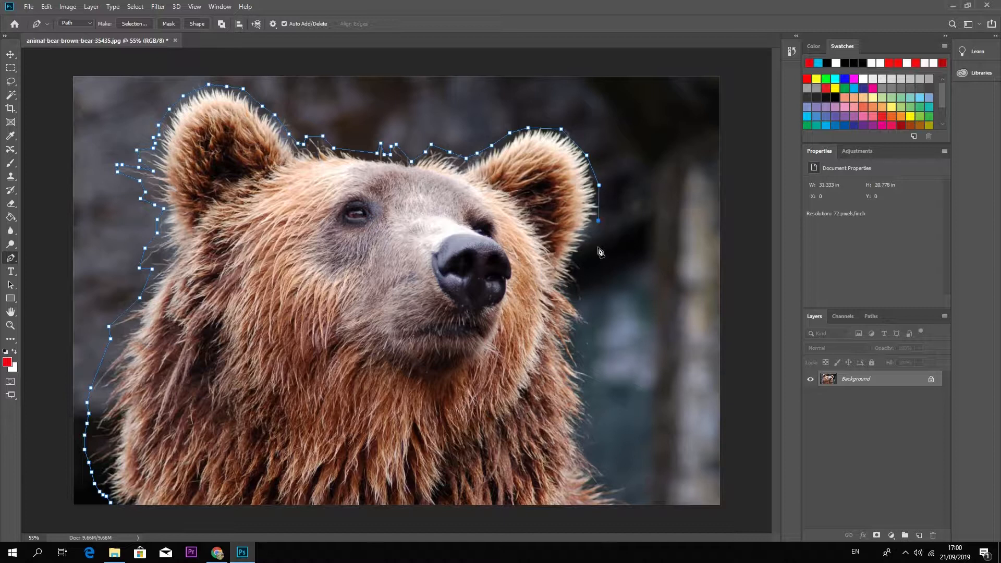
Step: Trace the path down the right side of the bear's cheek and body, just outside the fur
click(584, 255)
click(578, 271)
click(581, 282)
click(576, 302)
click(583, 314)
click(594, 326)
click(589, 332)
click(589, 344)
click(587, 395)
click(594, 420)
click(593, 435)
click(588, 452)
click(597, 465)
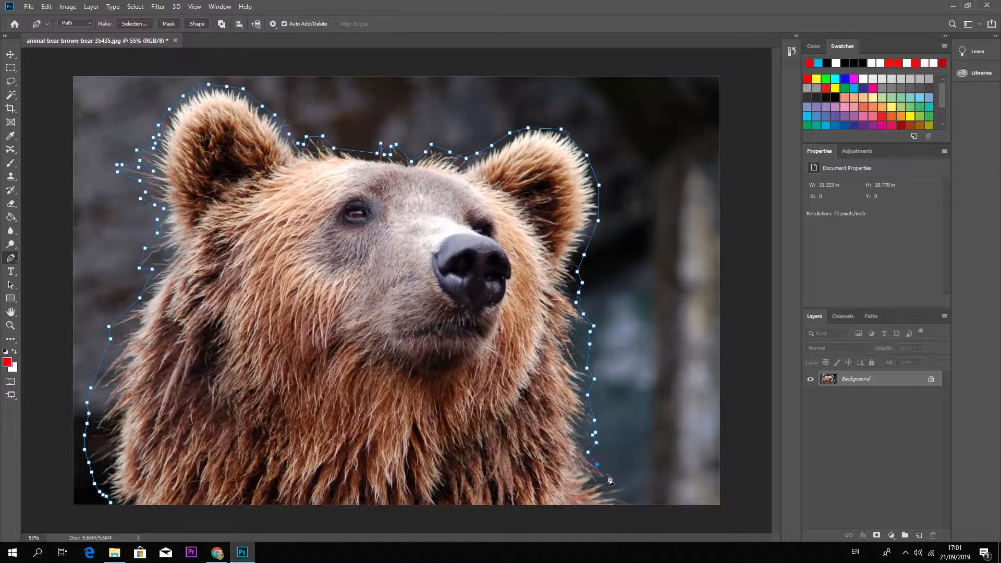
Step: Finish the path around the lower right fur and below the image edge, closing it at the starting anchor point
click(610, 477)
click(634, 509)
click(618, 514)
click(436, 521)
click(137, 523)
click(111, 503)
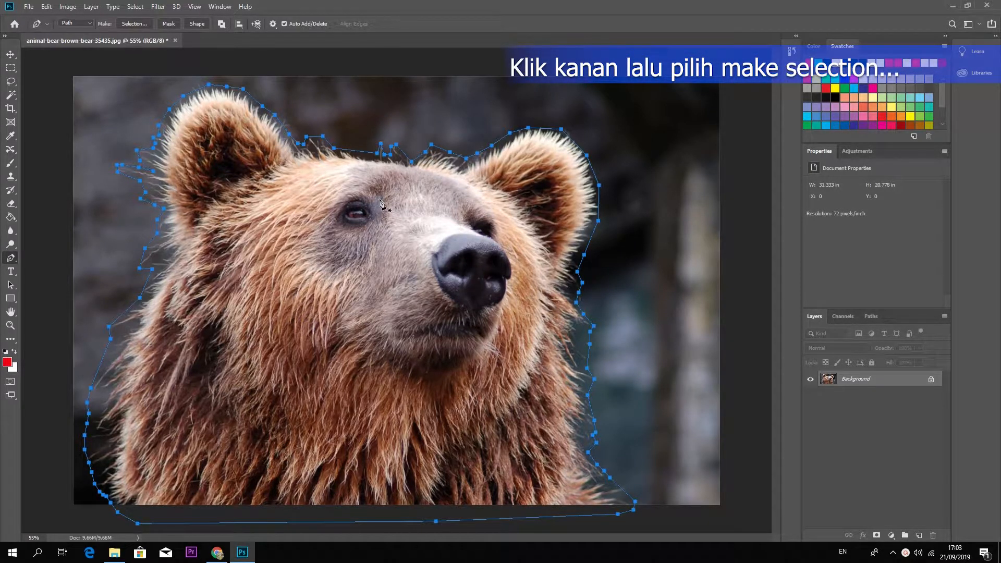
Step: Convert the closed path into a new anti-aliased selection with a feather radius of 0 pixels
right_click(388, 107)
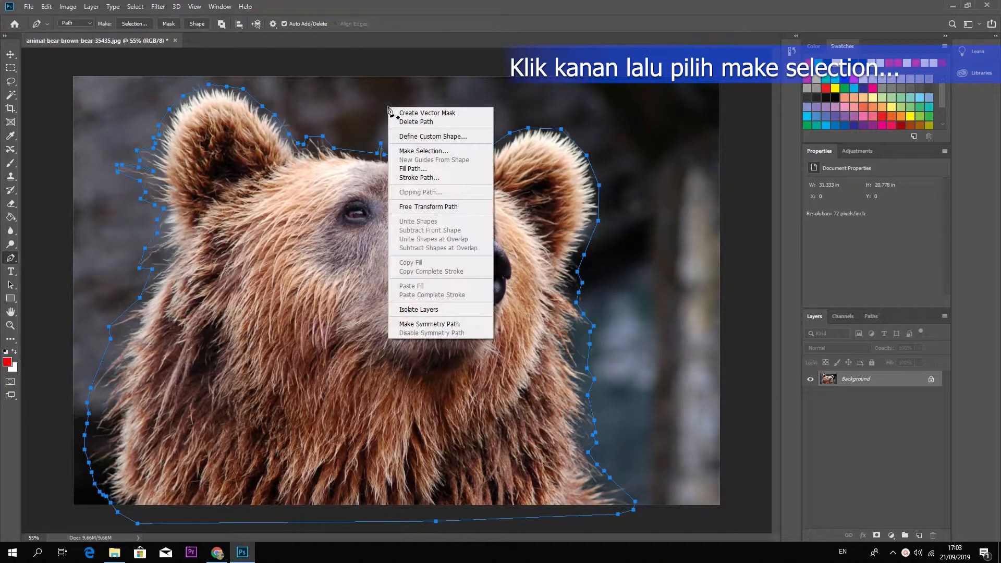
click(428, 152)
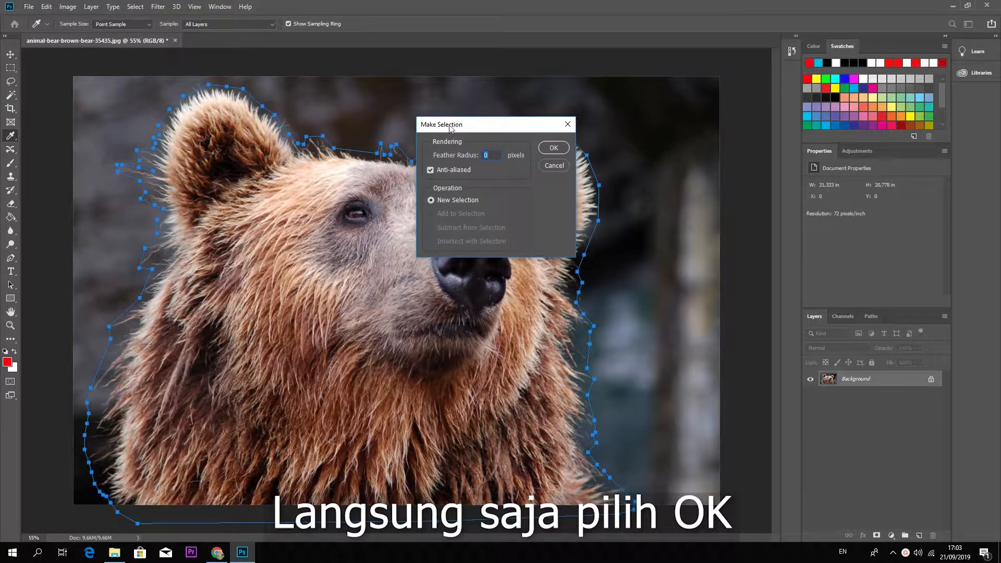
click(561, 151)
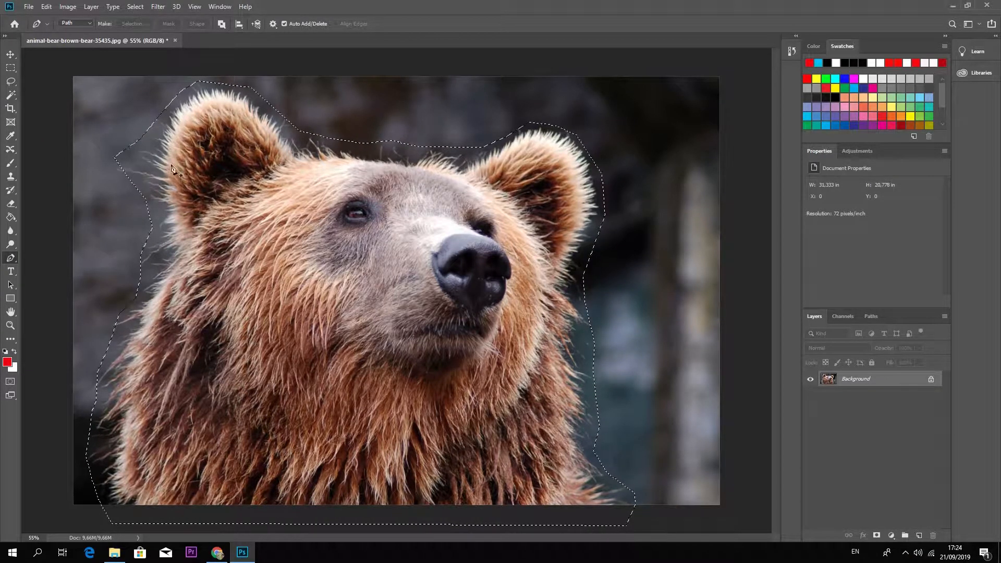
Step: Switch to the Magic Wand tool and open the bear selection in Select and Mask
click(14, 92)
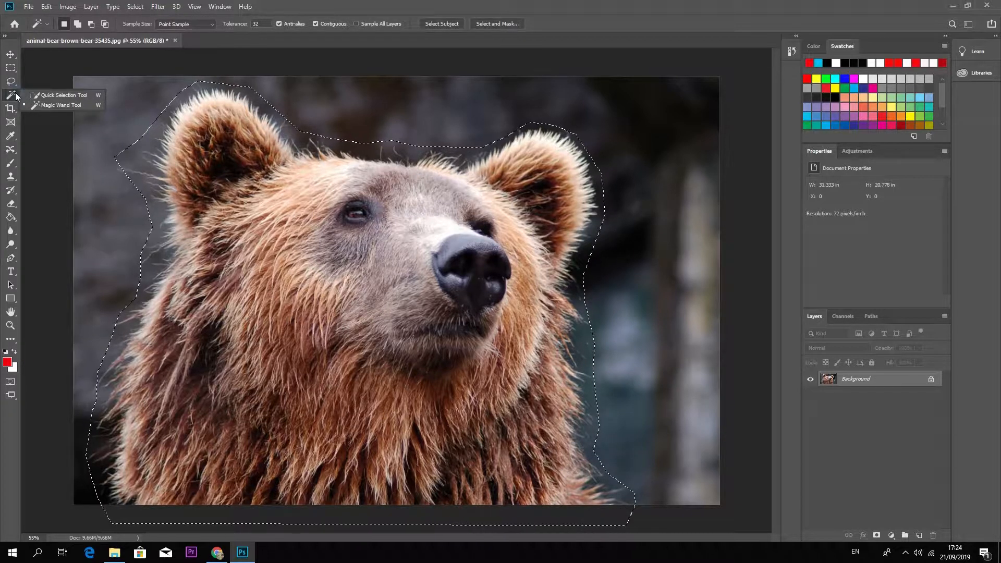
click(58, 109)
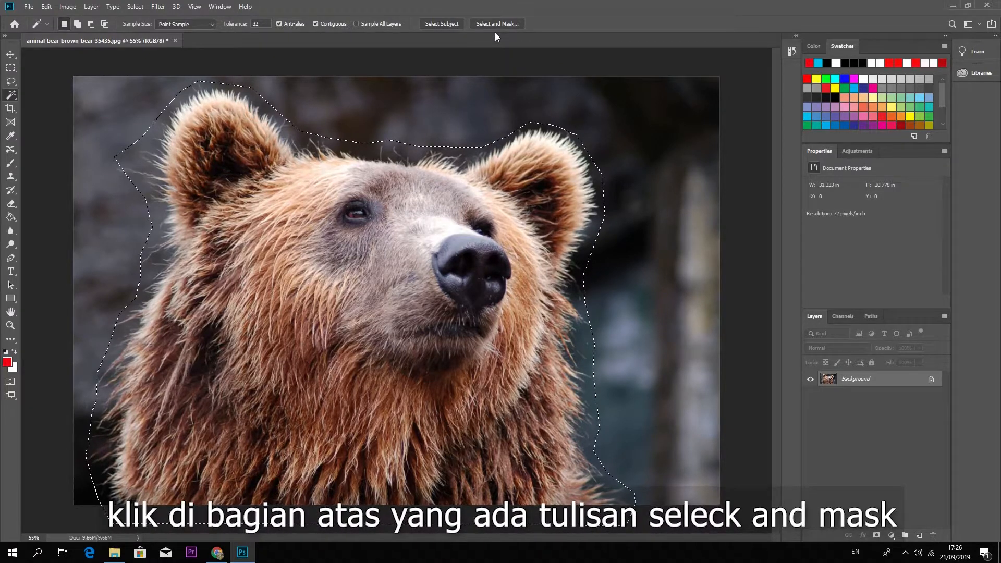
click(494, 25)
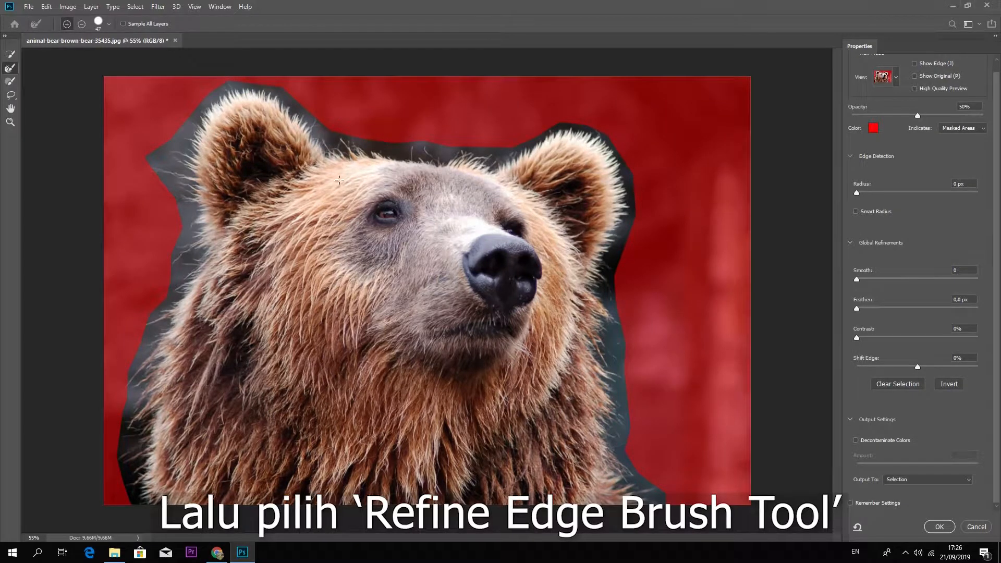
Step: Choose the Refine Edge Brush tool and enlarge its brush size to about 75 px
click(10, 68)
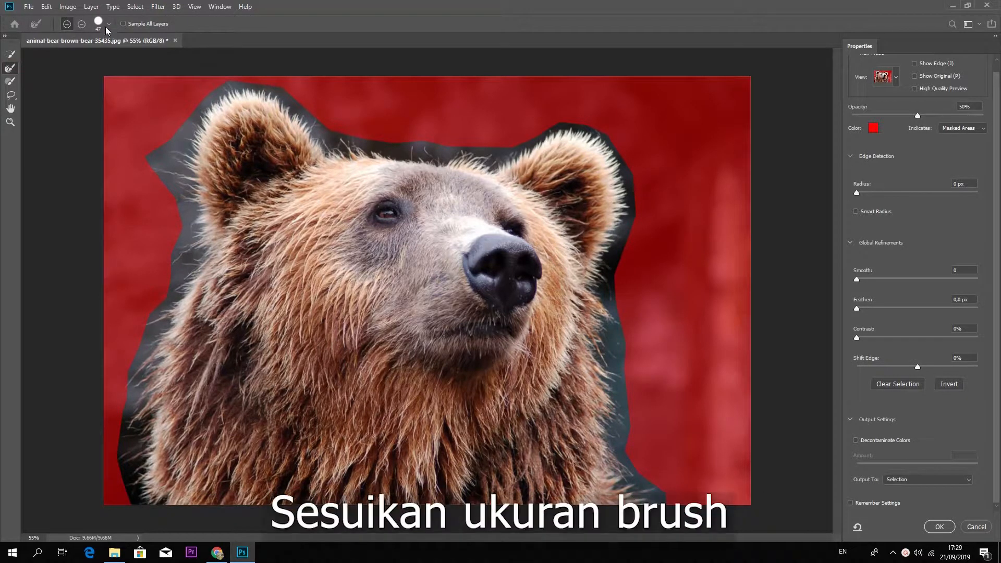
click(109, 24)
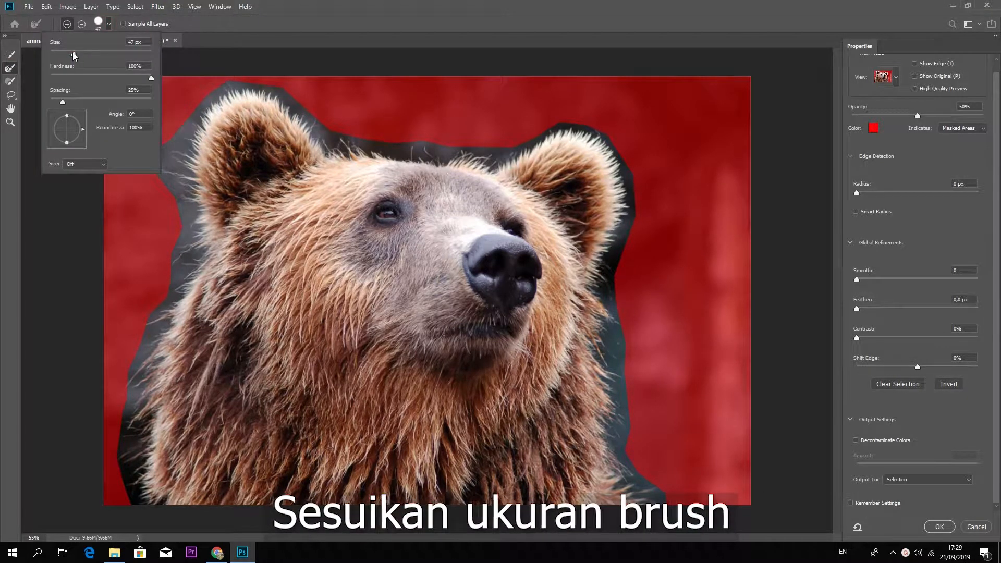
drag(73, 52, 72, 53)
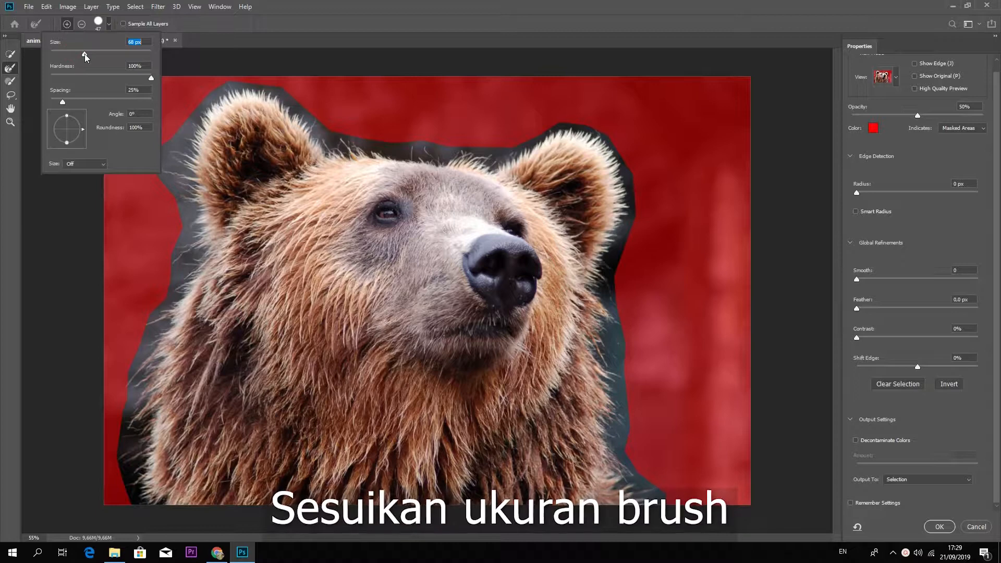
click(149, 119)
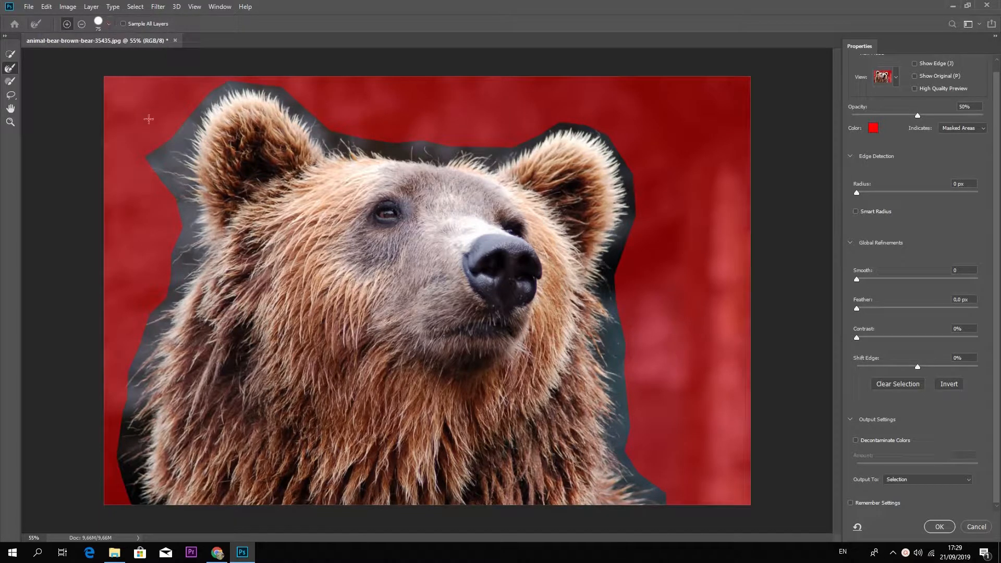
Step: Brush along the bear's entire outline, from the lower left over both ears to the lower right, to refine the fur edge
mouse_move(126, 495)
mouse_down()
mouse_move(170, 501)
mouse_move(148, 500)
mouse_move(126, 485)
mouse_move(145, 482)
mouse_move(121, 471)
mouse_up()
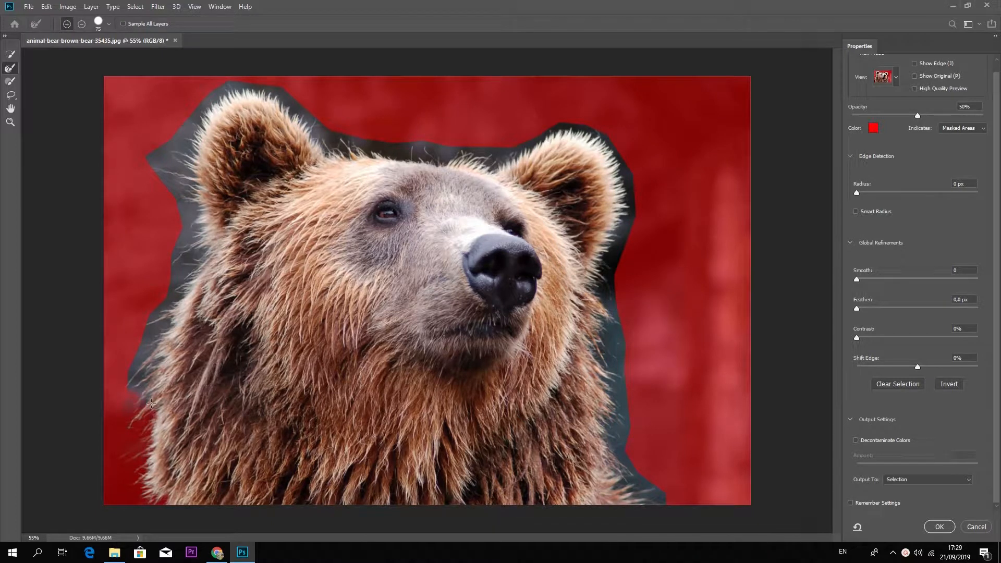
mouse_move(141, 375)
mouse_down()
mouse_move(158, 358)
mouse_move(129, 376)
mouse_move(175, 304)
mouse_move(152, 297)
mouse_move(188, 286)
mouse_move(213, 244)
mouse_move(178, 274)
mouse_move(200, 209)
mouse_move(200, 231)
mouse_move(199, 195)
mouse_move(160, 176)
mouse_move(168, 216)
mouse_move(190, 113)
mouse_move(192, 142)
mouse_up()
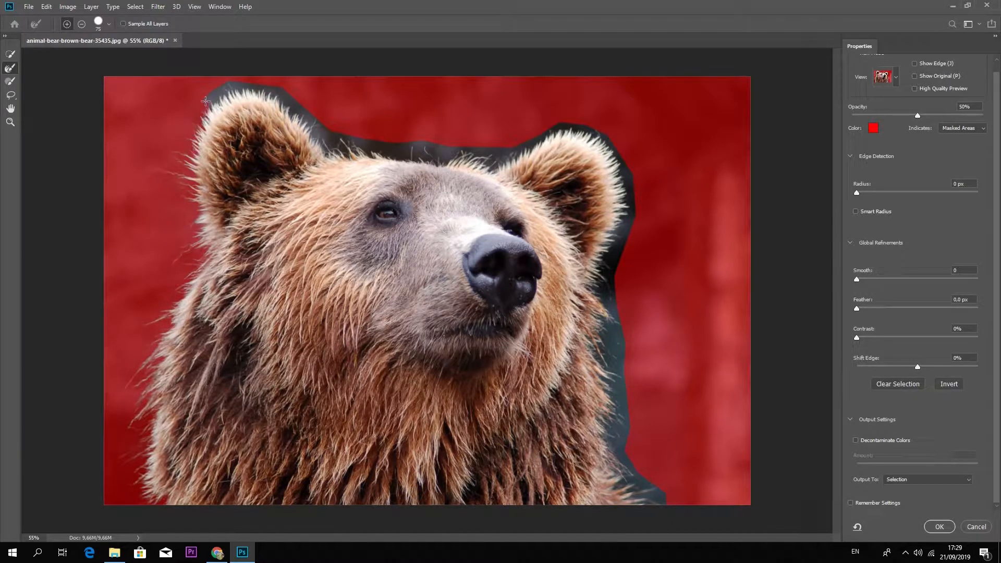
mouse_move(206, 101)
mouse_down()
mouse_move(235, 87)
mouse_move(272, 93)
mouse_move(330, 145)
mouse_move(436, 154)
mouse_move(392, 126)
mouse_move(429, 158)
mouse_move(487, 147)
mouse_move(472, 145)
mouse_move(492, 168)
mouse_move(482, 157)
mouse_move(514, 155)
mouse_move(548, 133)
mouse_up()
mouse_move(591, 129)
mouse_down()
mouse_move(626, 184)
mouse_move(626, 216)
mouse_move(597, 284)
mouse_move(585, 275)
mouse_move(610, 283)
mouse_move(619, 253)
mouse_move(604, 321)
mouse_move(615, 318)
mouse_move(595, 310)
mouse_move(596, 356)
mouse_move(606, 347)
mouse_move(622, 423)
mouse_move(600, 411)
mouse_move(641, 485)
mouse_move(610, 464)
mouse_move(660, 493)
mouse_up()
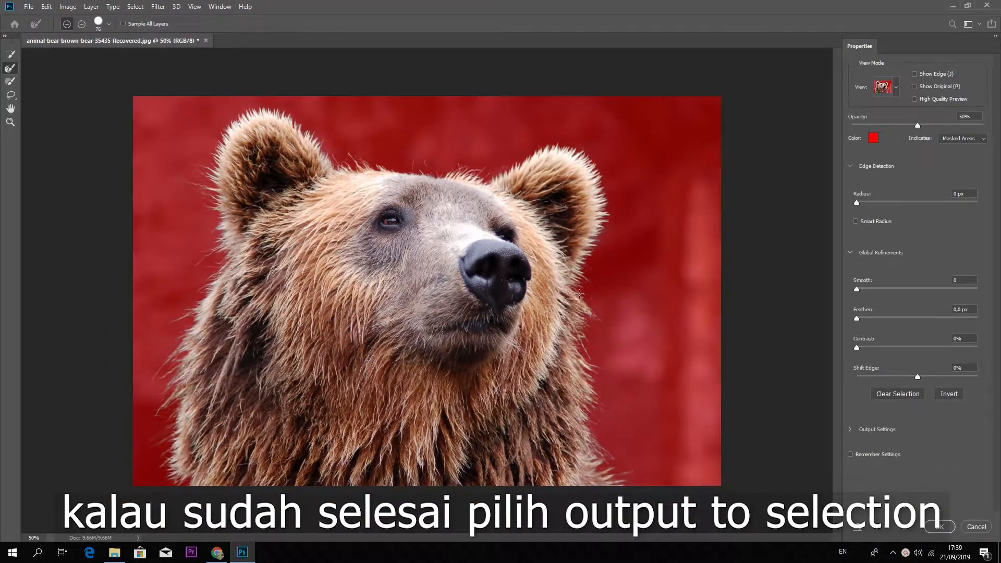
Step: Output the refined mask as a selection and copy the selected bear to a new layer
click(851, 429)
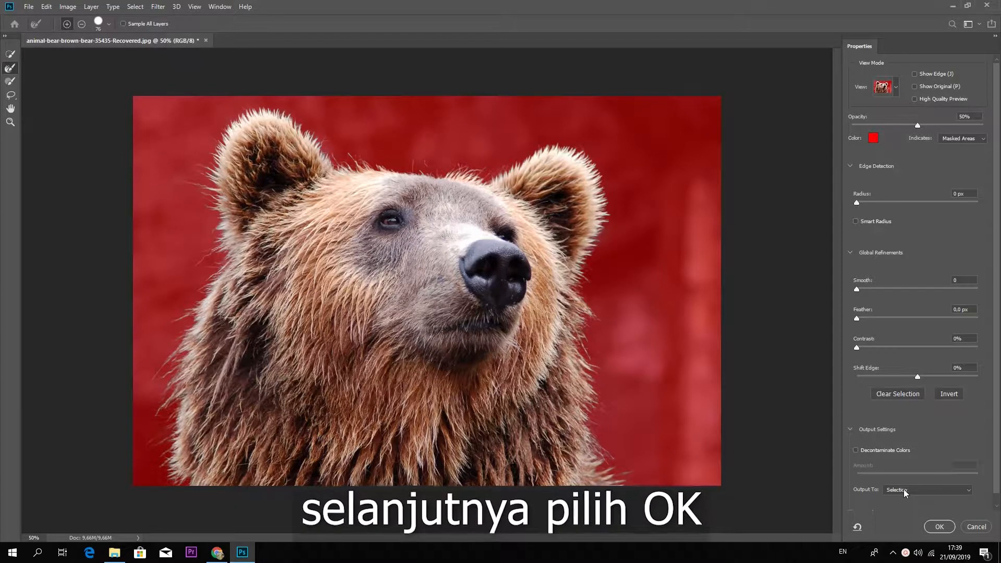
click(939, 527)
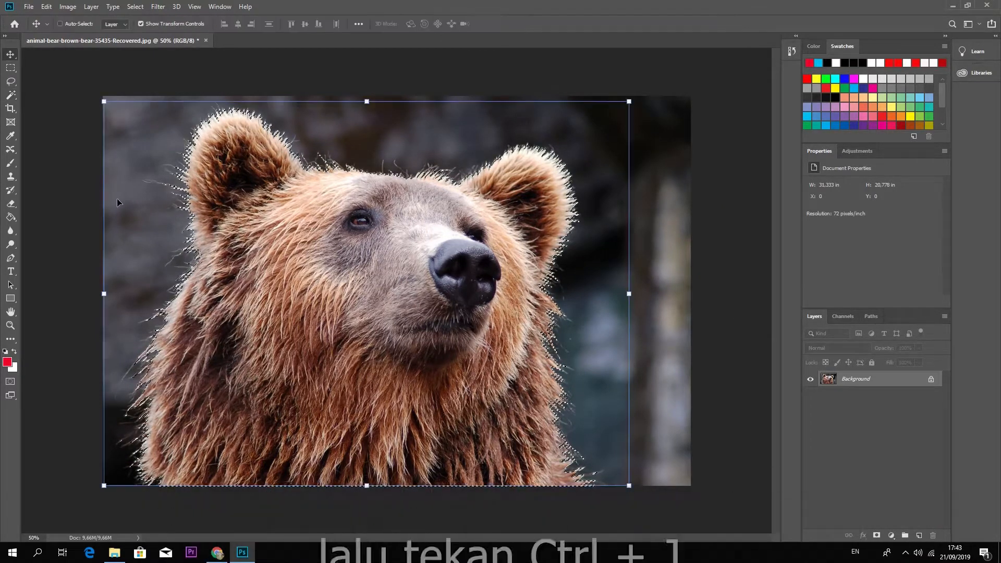
key(ctrl+j)
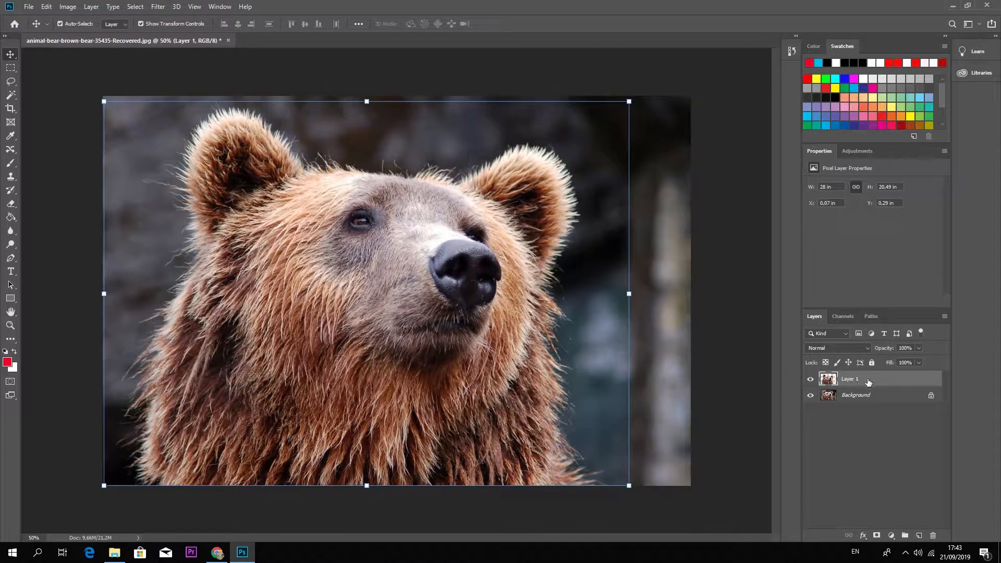
Step: Hide the Background layer, toggling its visibility to compare the cut-out with the original photo
click(810, 395)
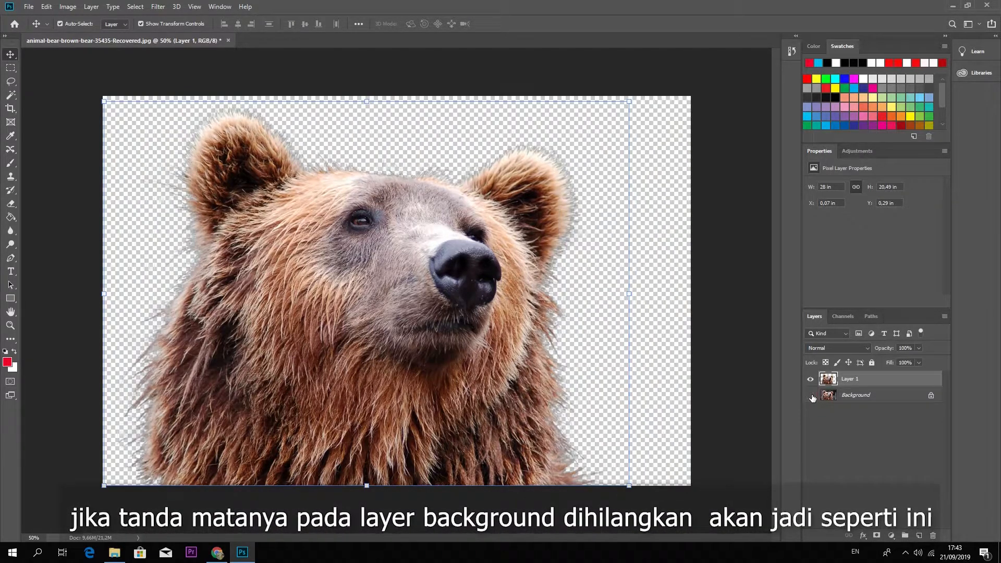
click(812, 397)
click(812, 397)
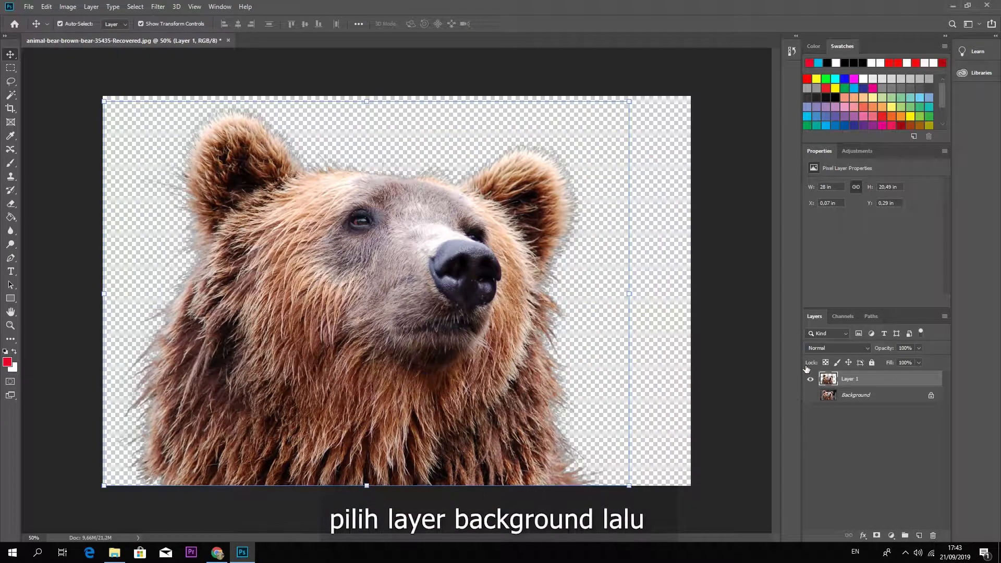
Step: Add a Solid Color fill layer directly above the Background layer and set its color to near-black 030303
click(855, 398)
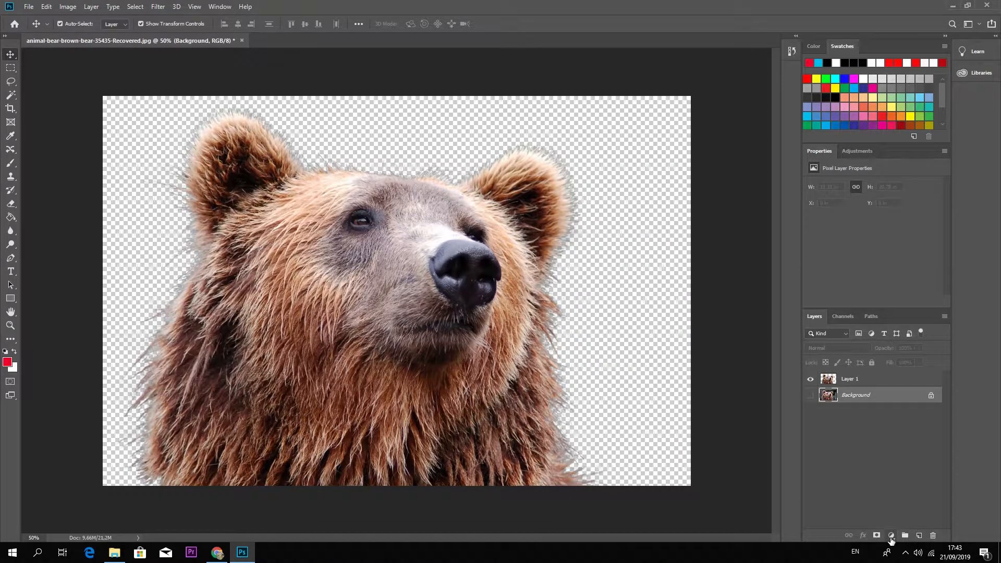
right_click(891, 538)
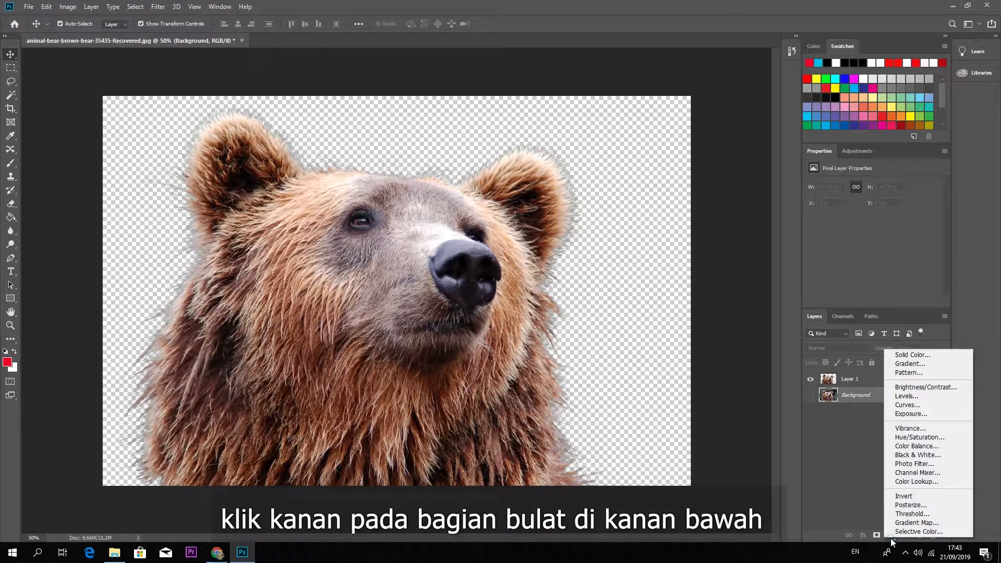
click(909, 356)
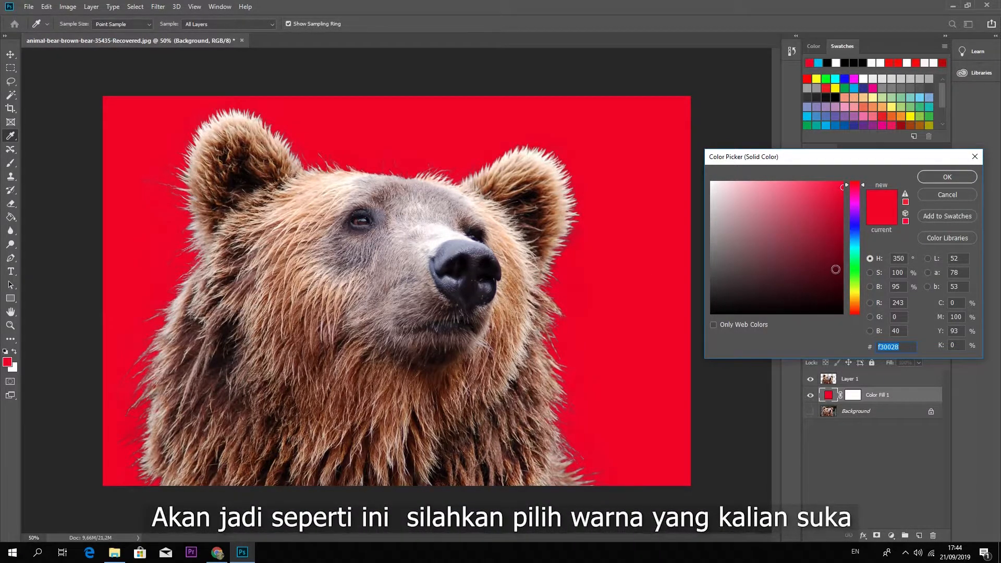
drag(834, 271, 817, 311)
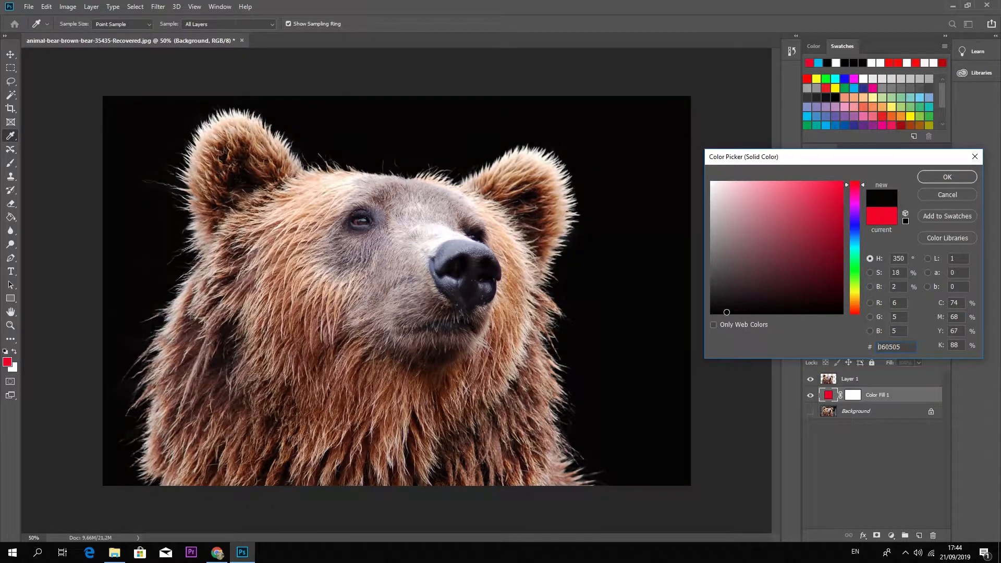
drag(726, 312, 715, 312)
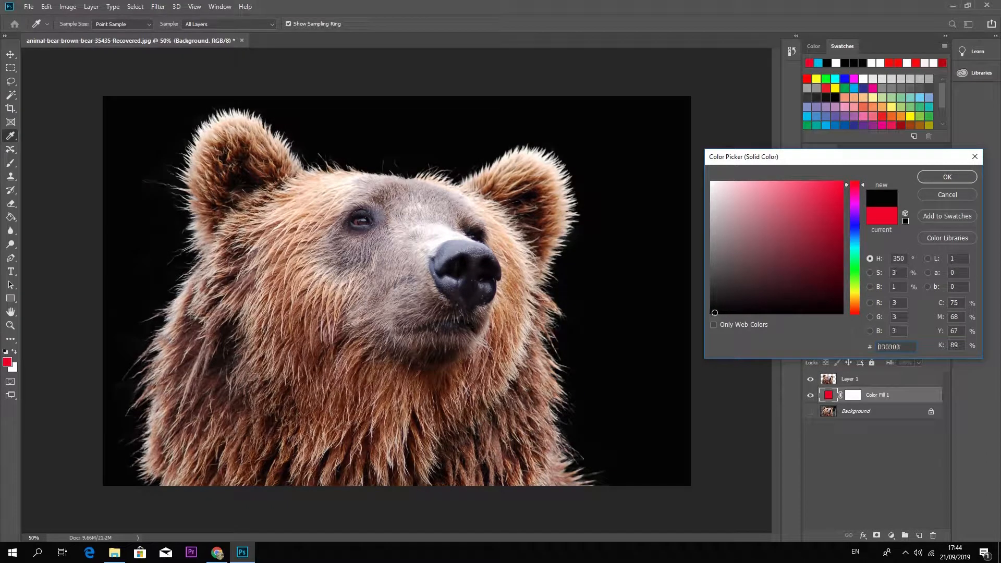
click(948, 178)
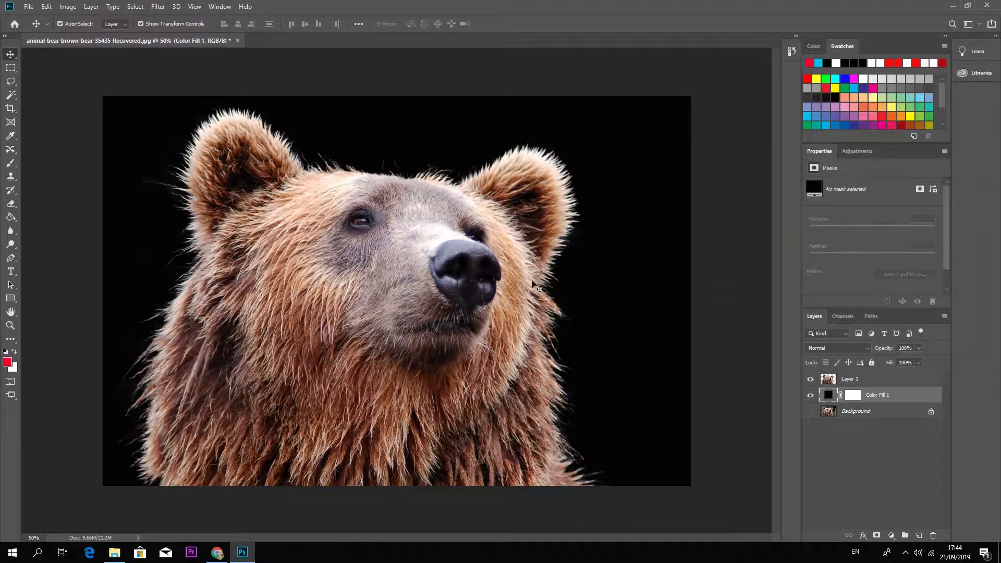